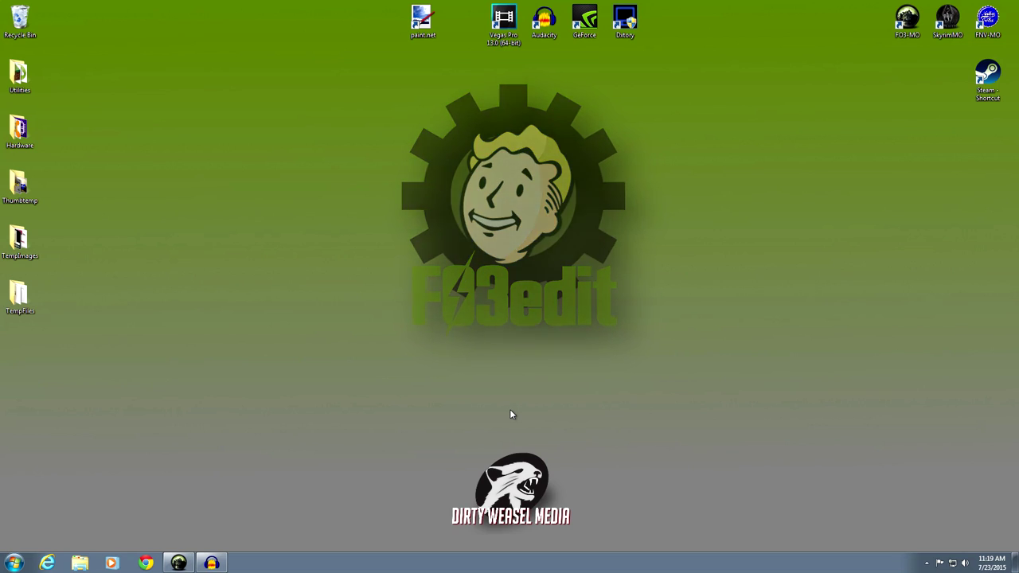
Step: Restore Mod Organizer on the DirtyWeasel profile and look over the Fallout 3 plugin load order
click(183, 563)
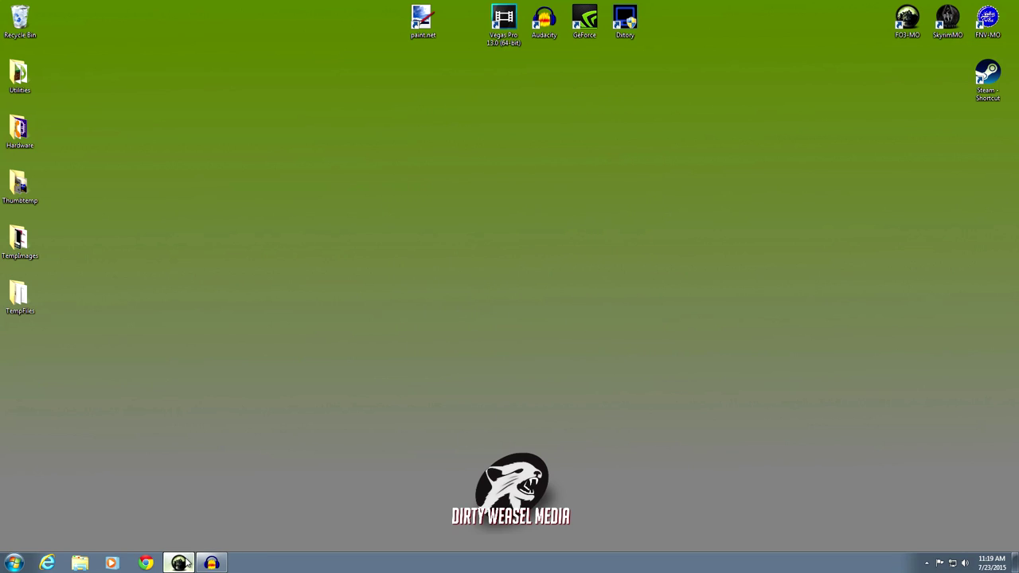
scroll(738, 278, down, 2)
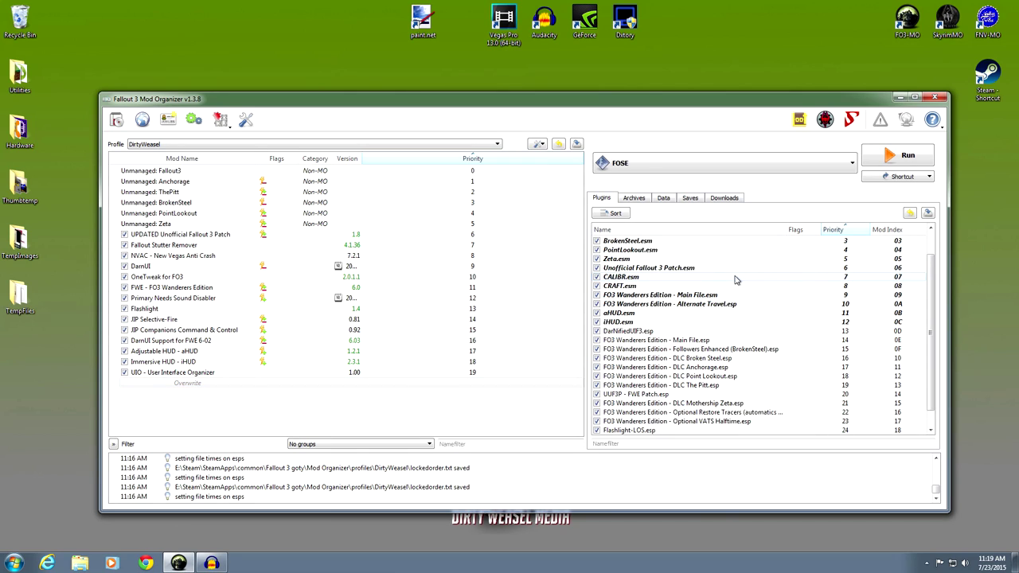
scroll(737, 279, up, 2)
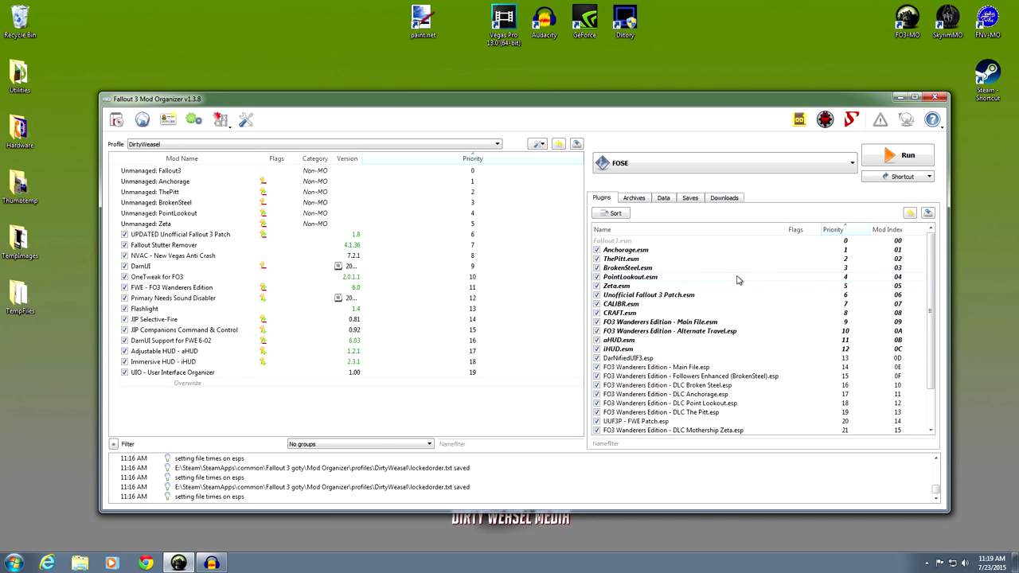
Step: Launch LOOT for Fallout 3 and review its summary: 27 active plugins, 14 dirty, 14 warnings
click(796, 122)
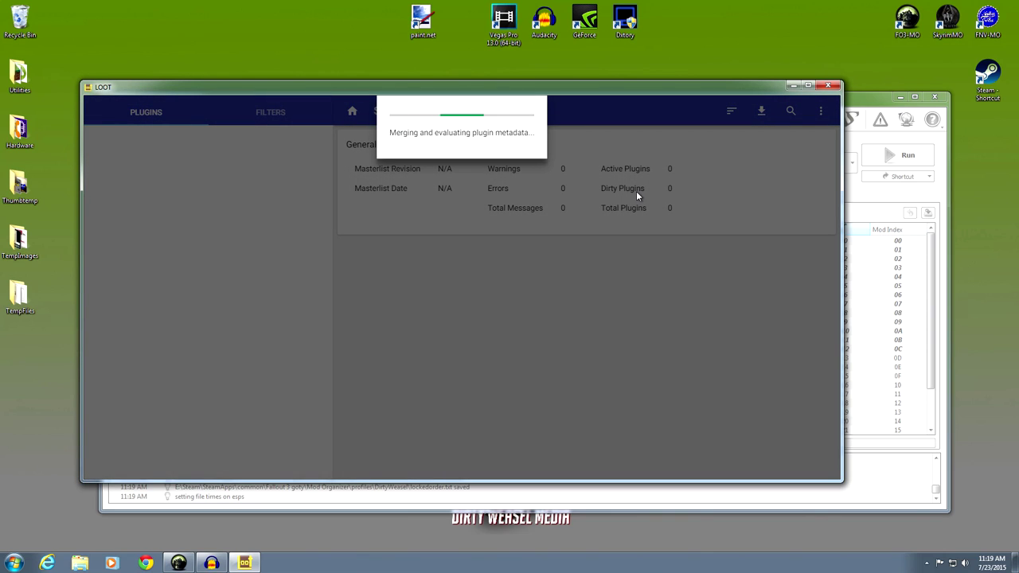
scroll(620, 227, down, 3)
scroll(619, 228, up, 1)
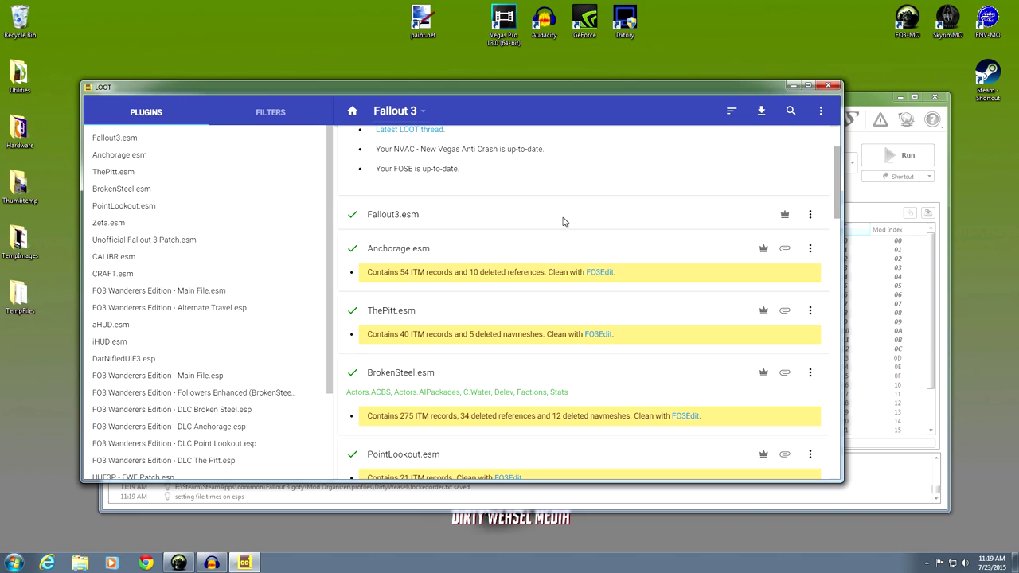
scroll(554, 227, up, 1)
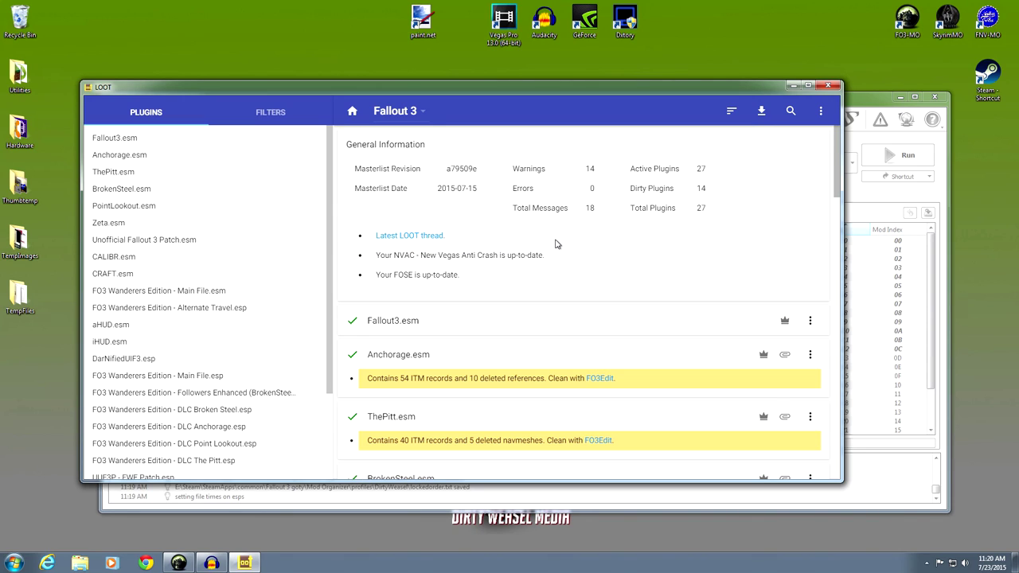
scroll(554, 238, down, 2)
scroll(555, 239, up, 1)
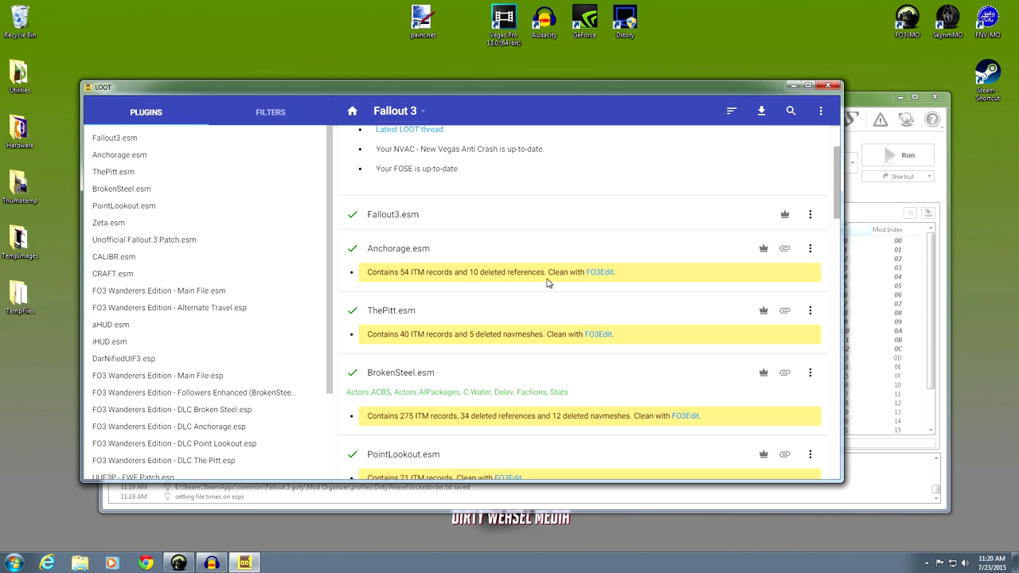
Step: Scroll the plugin cards to find Anchorage.esm's 54 ITM records and 10 deleted references
scroll(529, 284, down, 2)
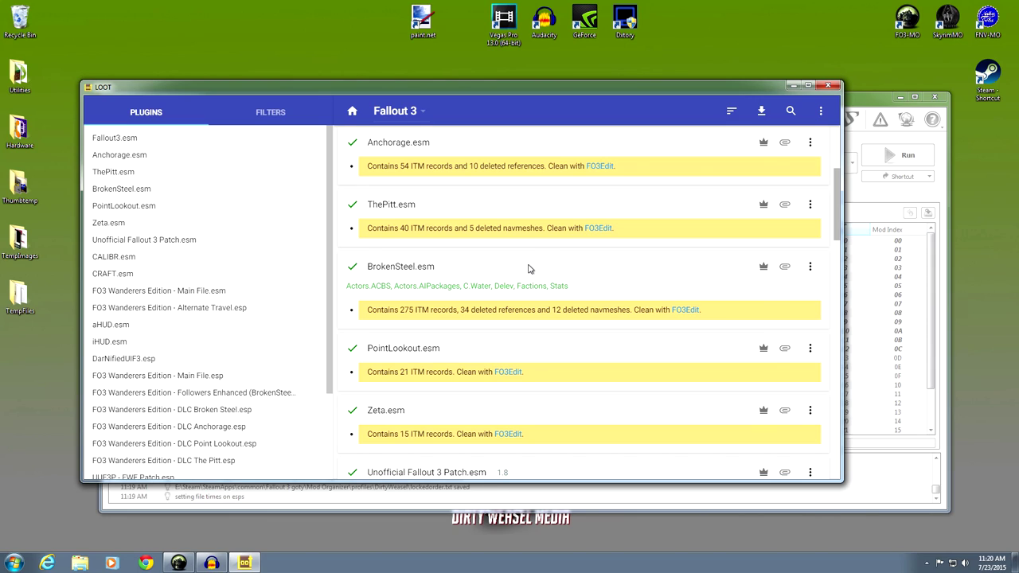
scroll(529, 269, down, 2)
scroll(528, 269, down, 2)
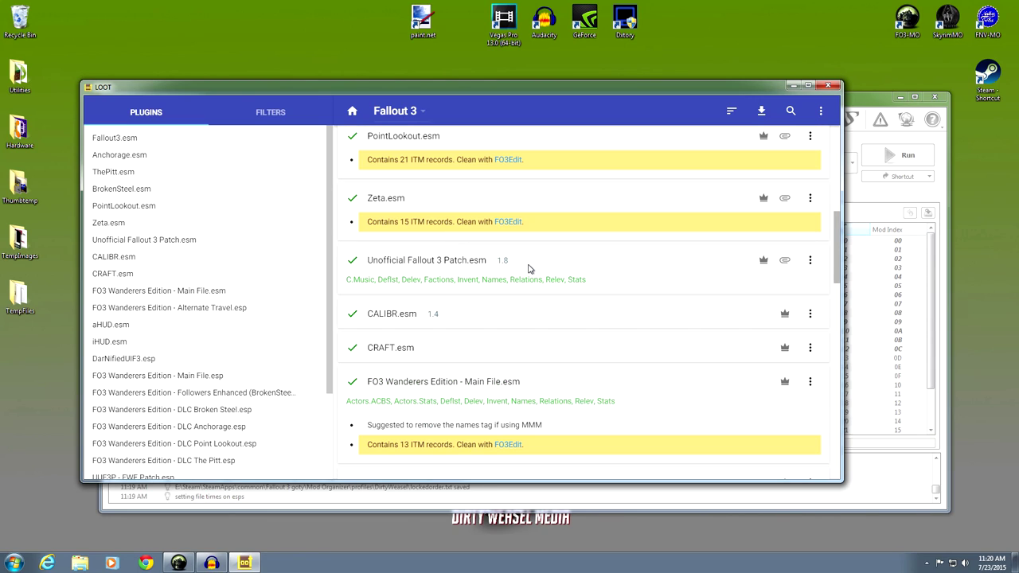
scroll(532, 267, up, 4)
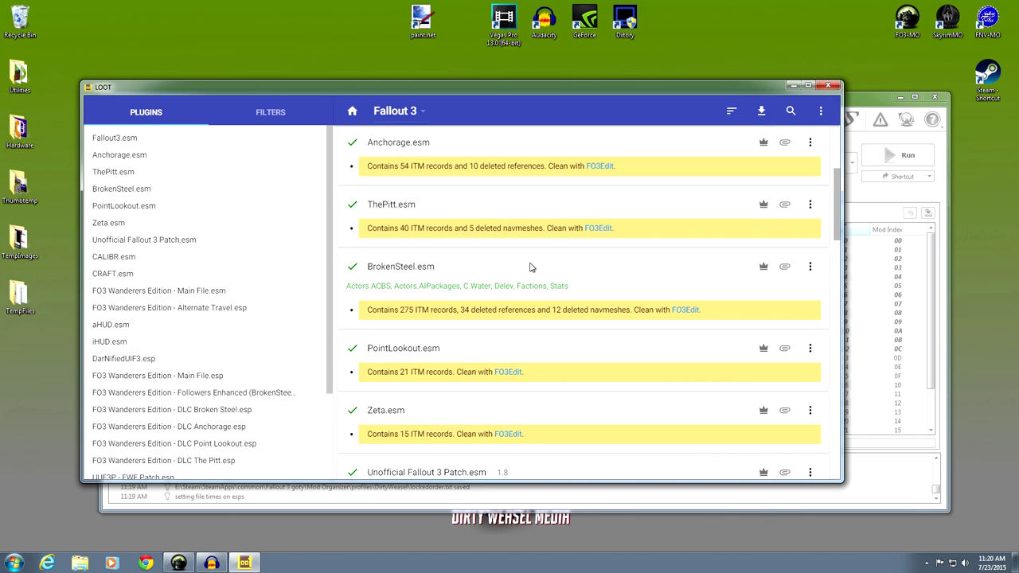
scroll(530, 267, down, 9)
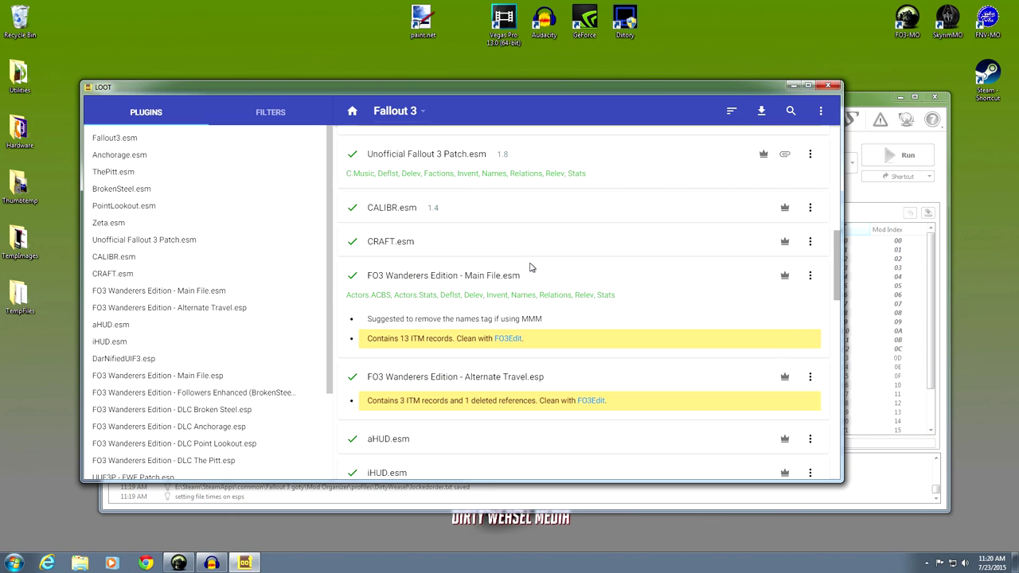
scroll(531, 267, down, 6)
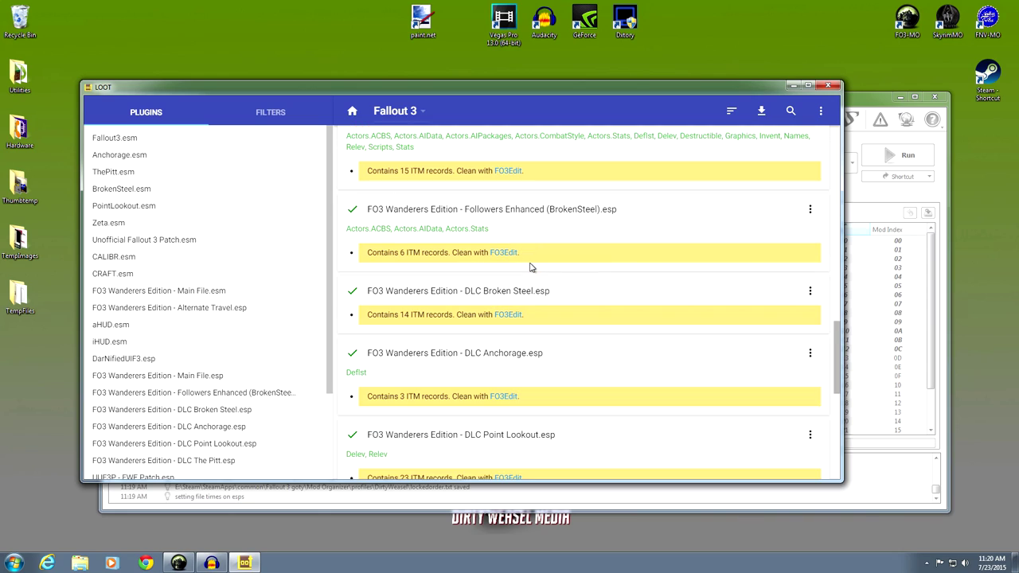
scroll(532, 268, down, 6)
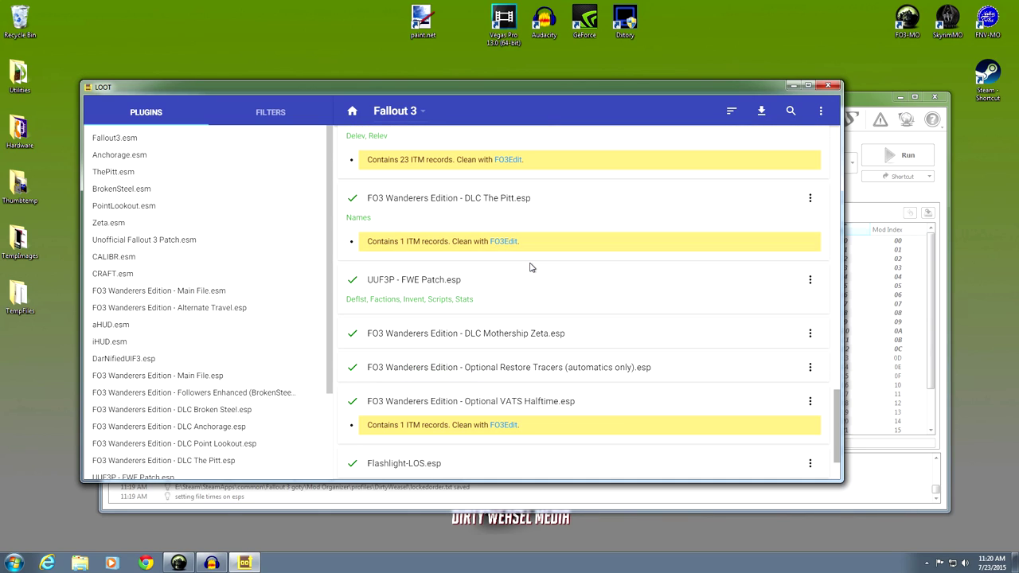
scroll(531, 273, down, 2)
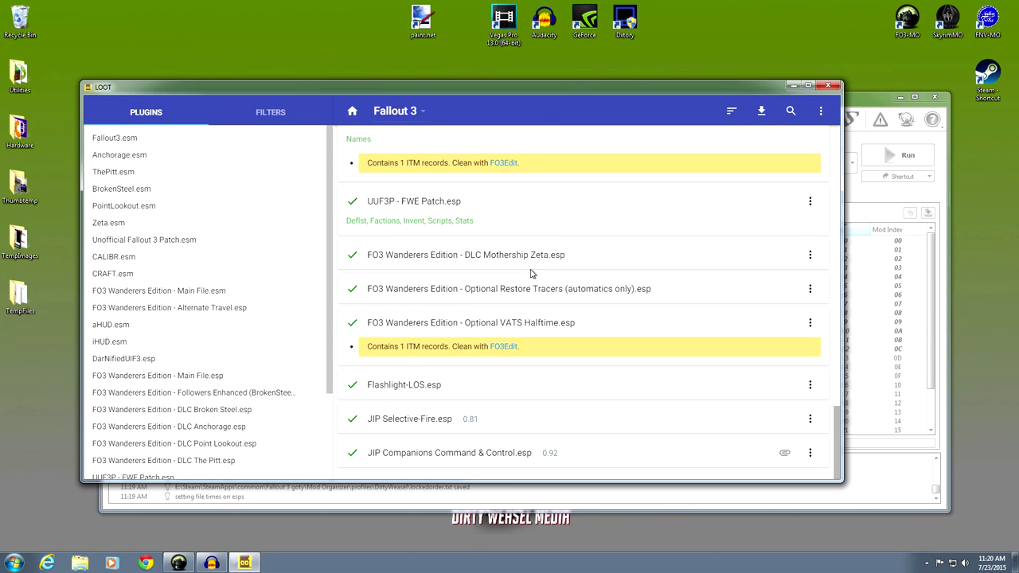
scroll(532, 273, up, 15)
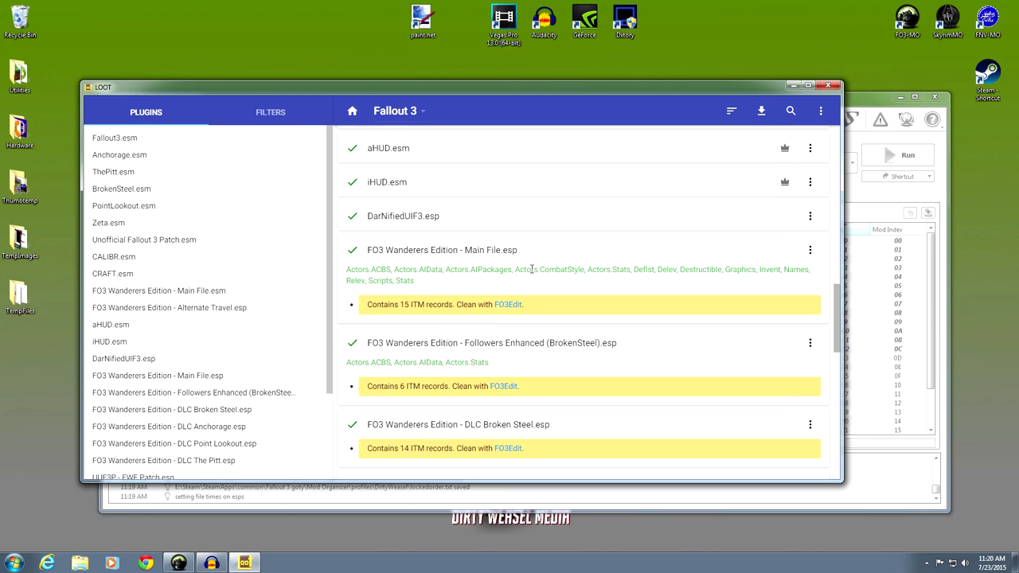
scroll(532, 272, up, 10)
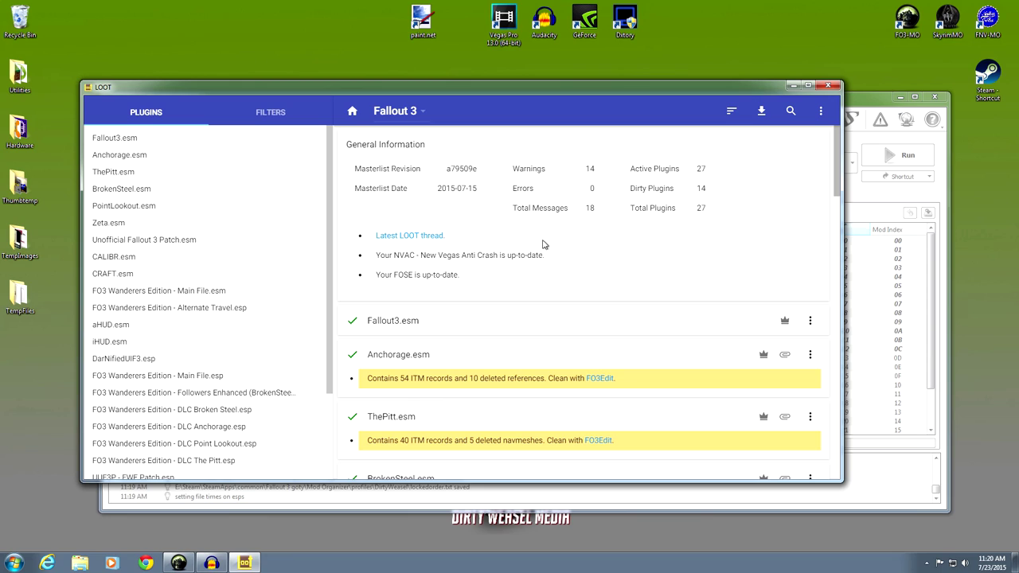
scroll(545, 245, down, 5)
scroll(545, 245, down, 3)
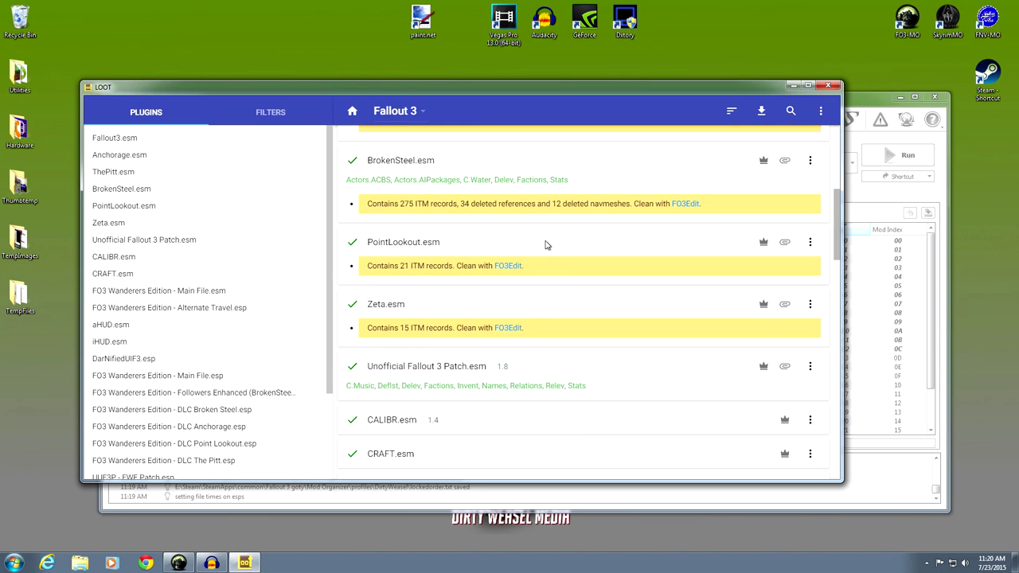
scroll(541, 278, down, 9)
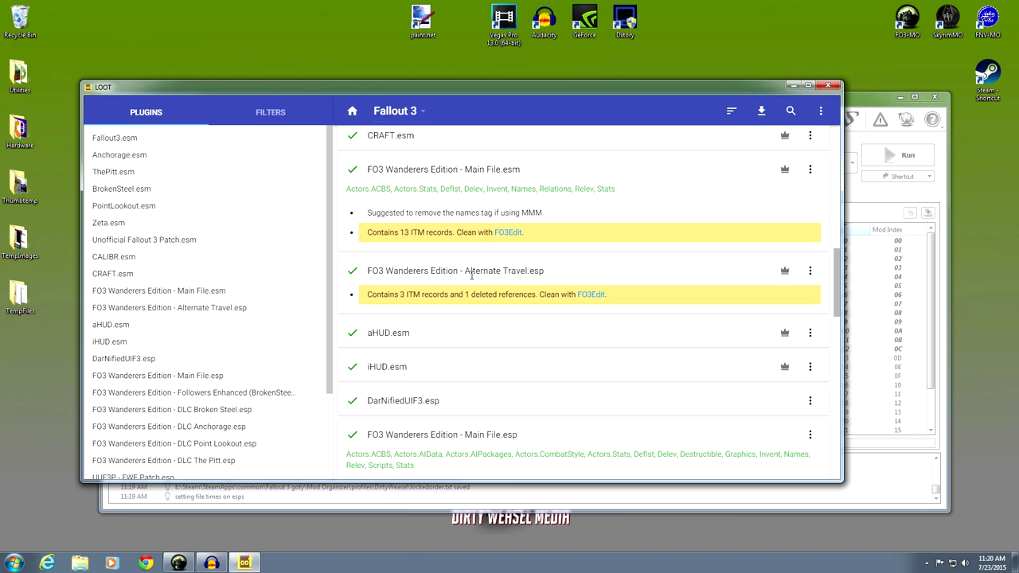
scroll(509, 276, down, 3)
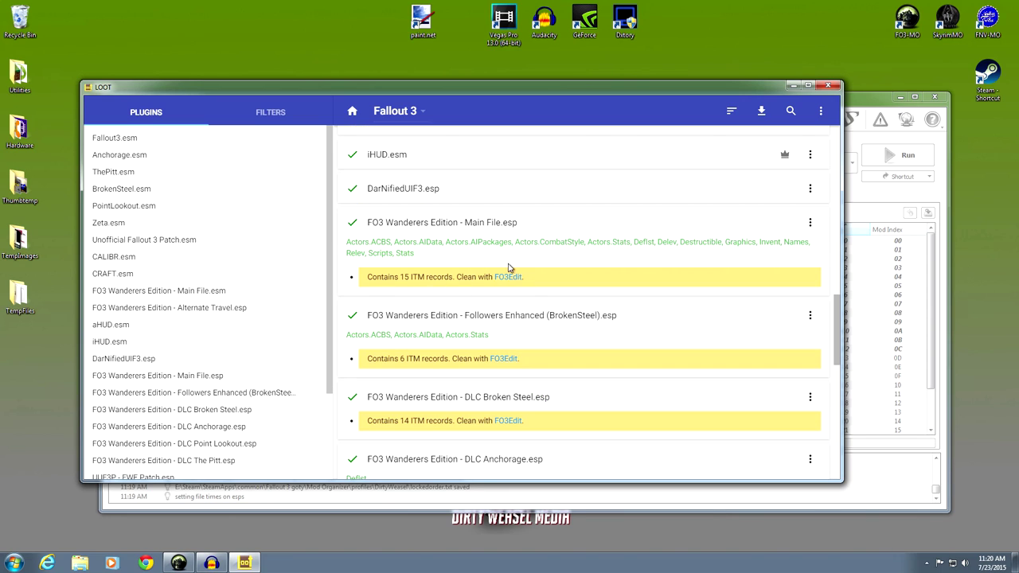
scroll(525, 268, down, 2)
scroll(521, 283, down, 4)
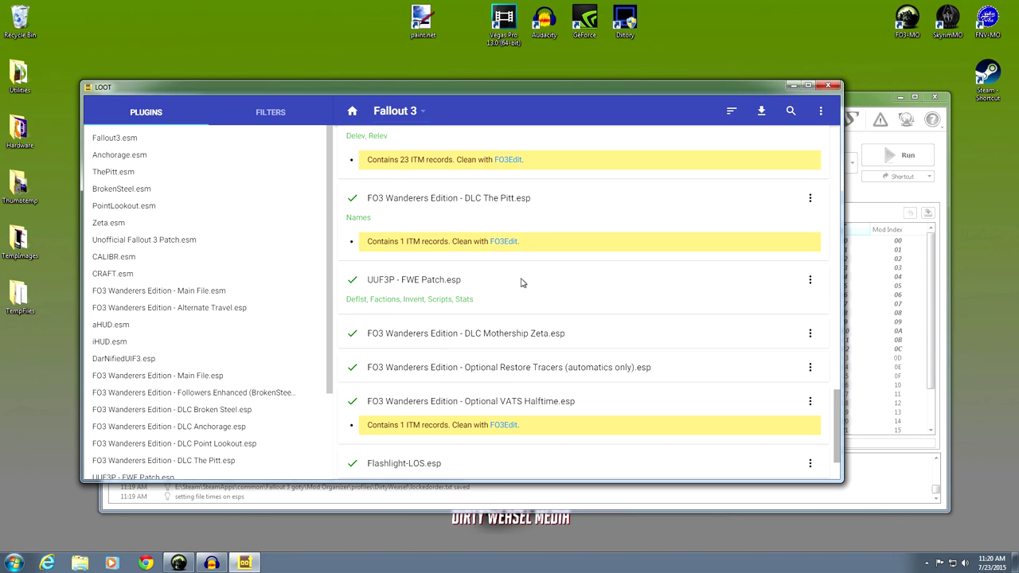
scroll(521, 283, down, 1)
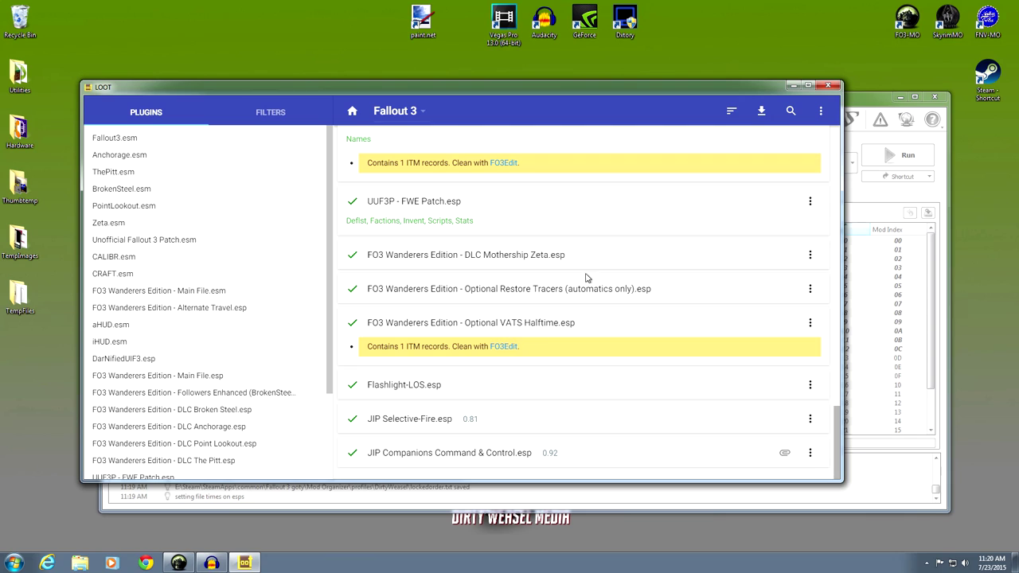
Step: Minimize LOOT, unlock Mod Organizer, and run FO3edit from the executable list
click(794, 86)
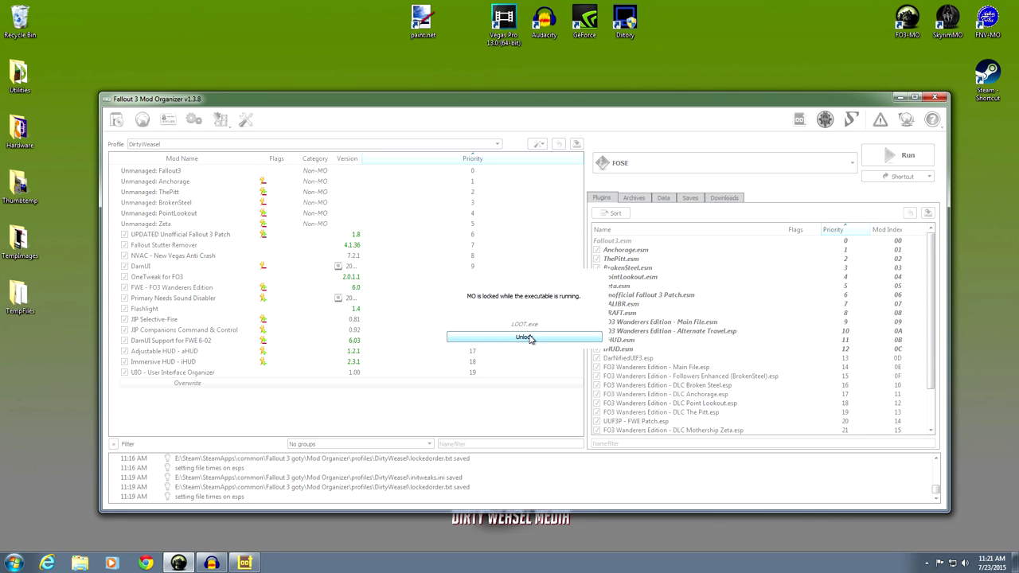
click(530, 338)
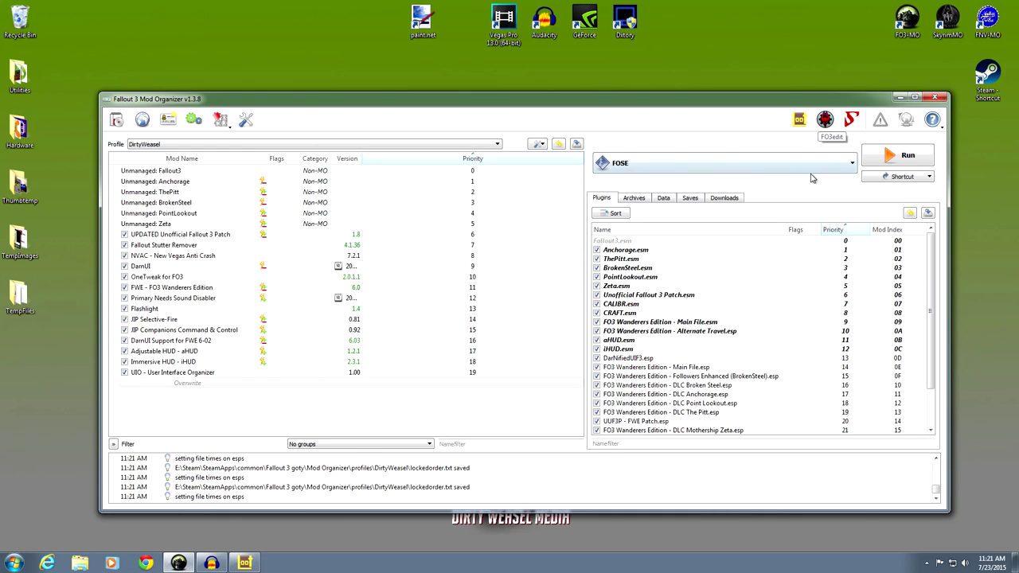
click(849, 166)
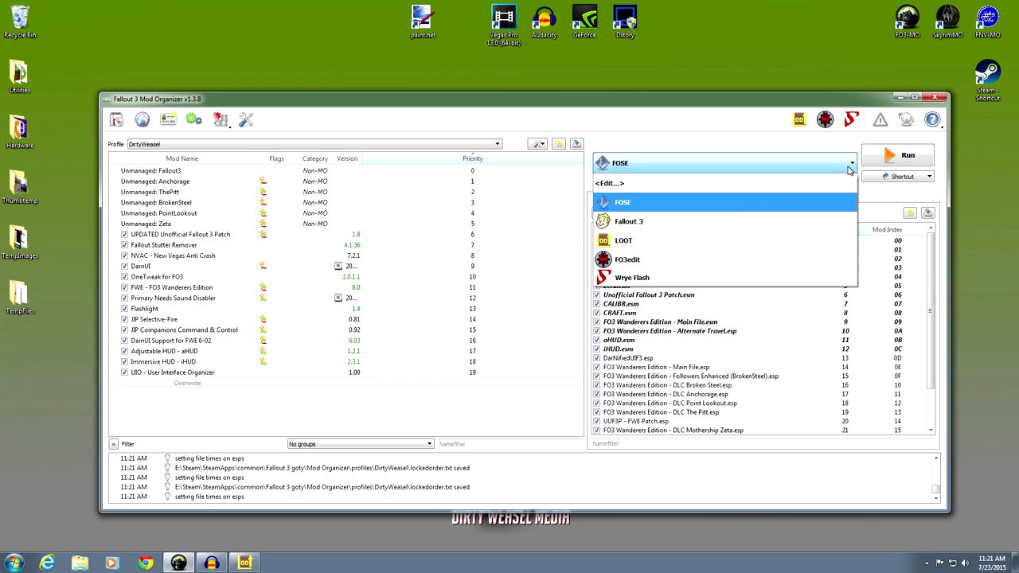
click(710, 261)
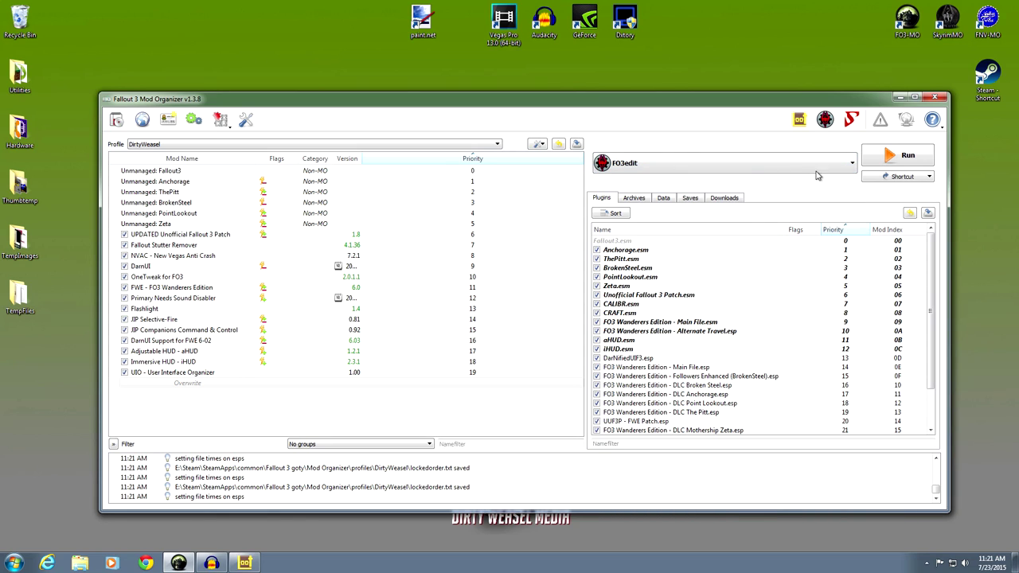
click(887, 155)
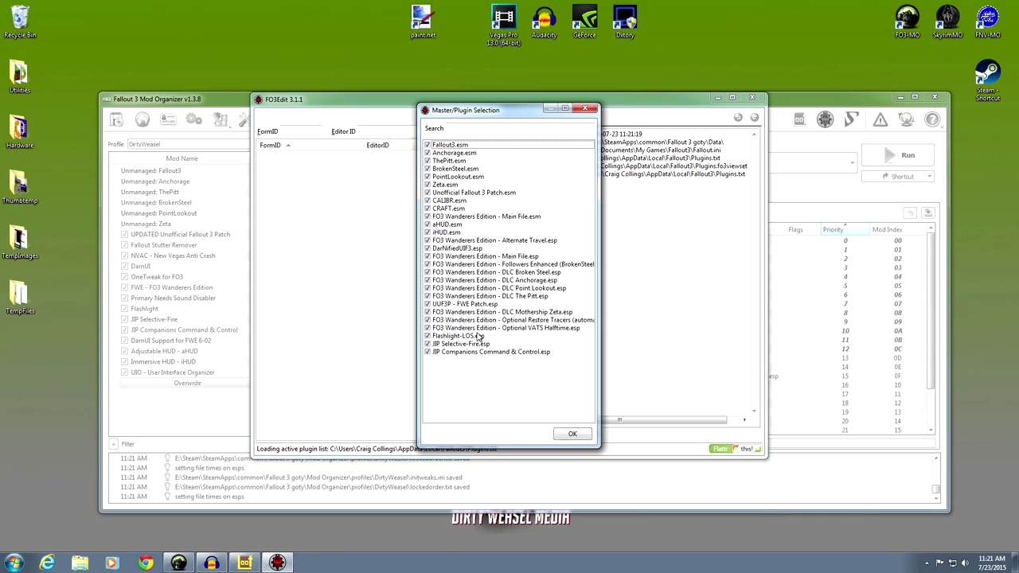
Step: Uncheck all plugins in FO3Edit's Master/Plugin Selection list with Select None
right_click(555, 175)
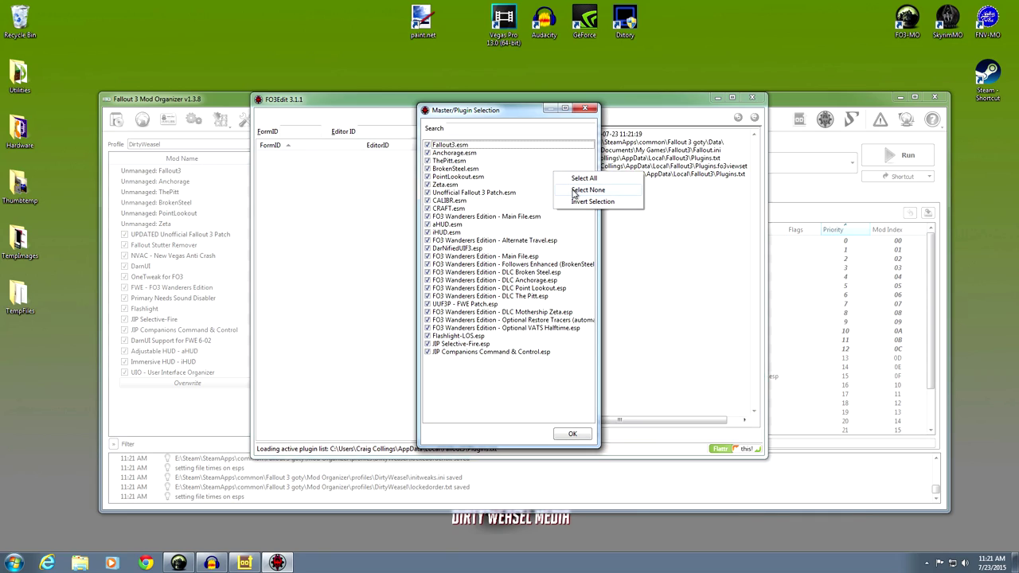
click(574, 191)
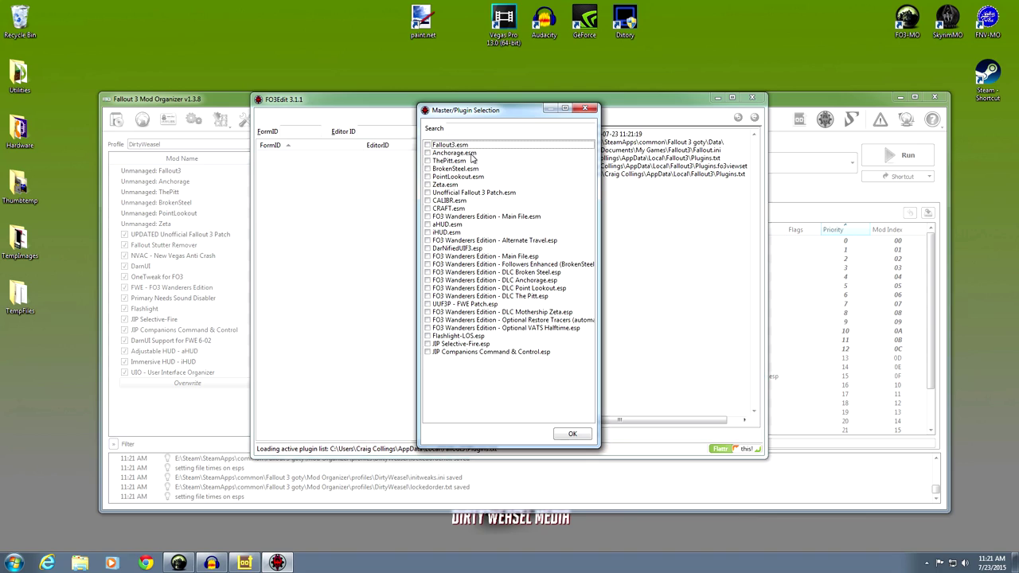
click(242, 564)
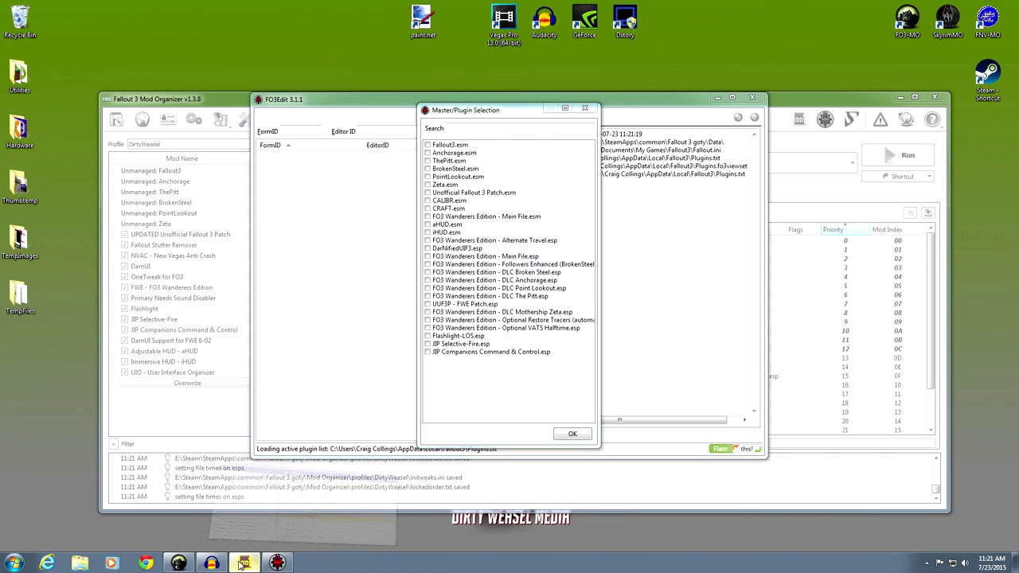
scroll(438, 253, up, 5)
scroll(438, 253, up, 10)
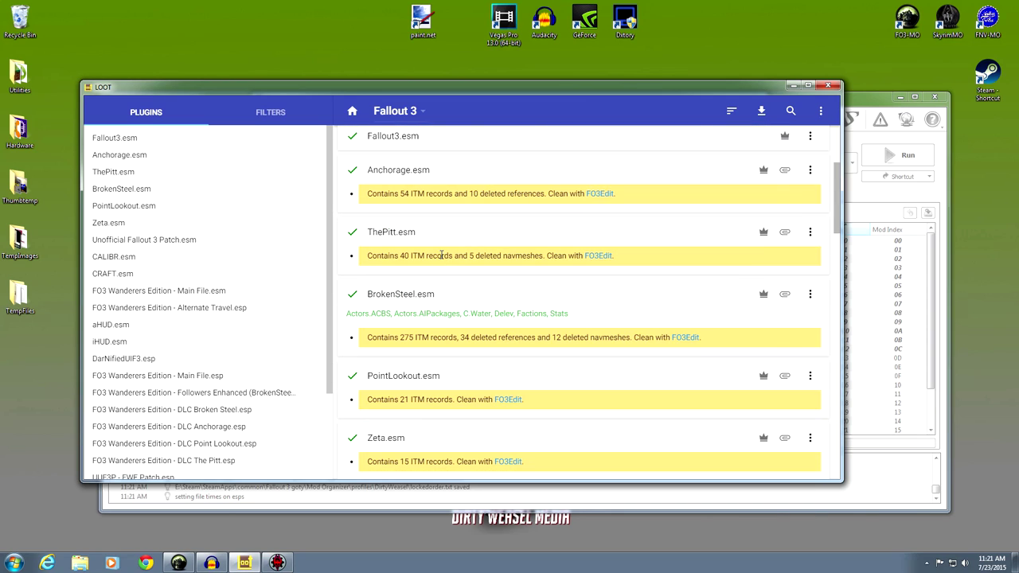
scroll(487, 257, down, 3)
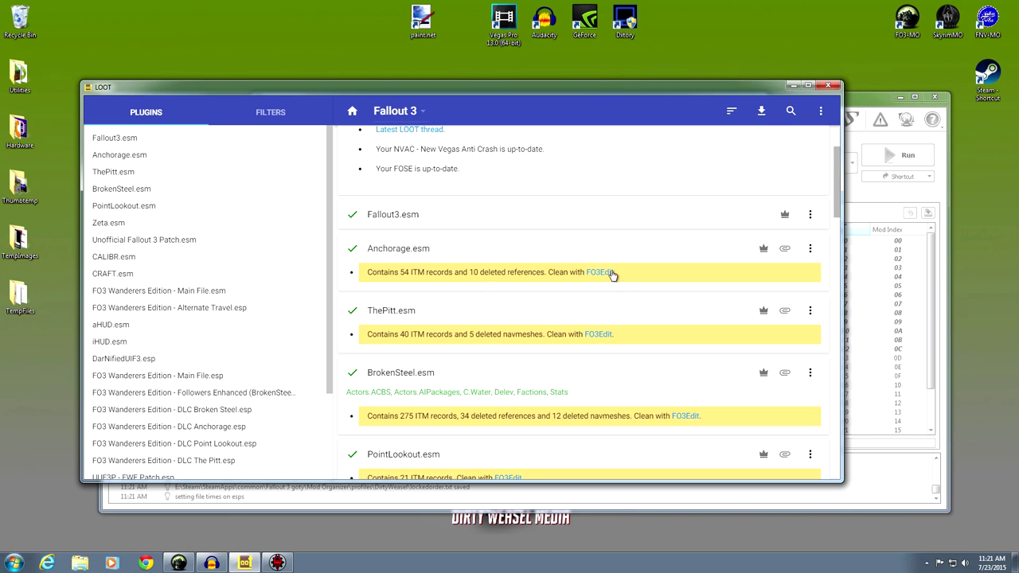
click(791, 86)
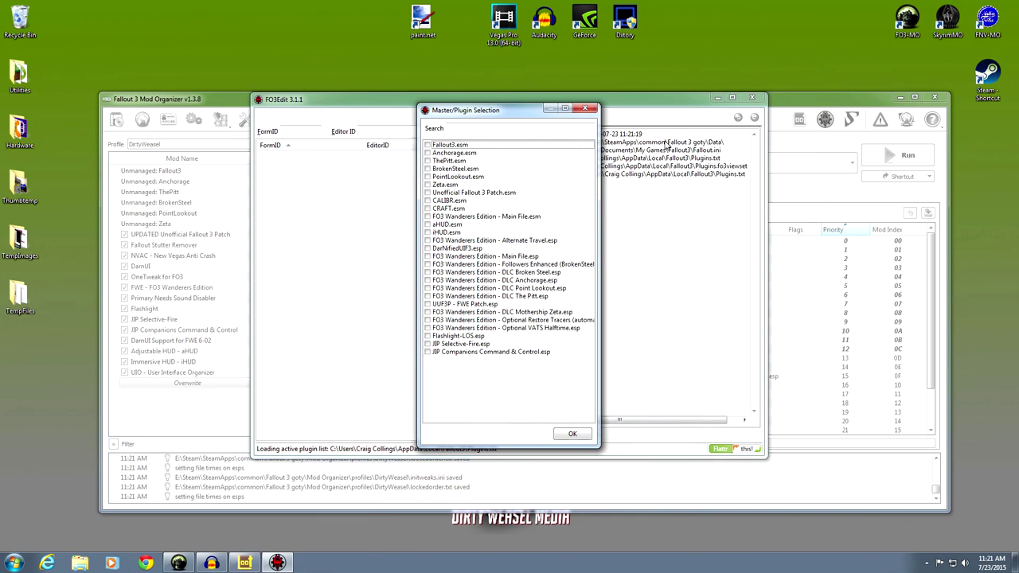
Step: Load only Anchorage.esm with its Fallout3.esm master, then expand and collapse its record groups
double_click(463, 153)
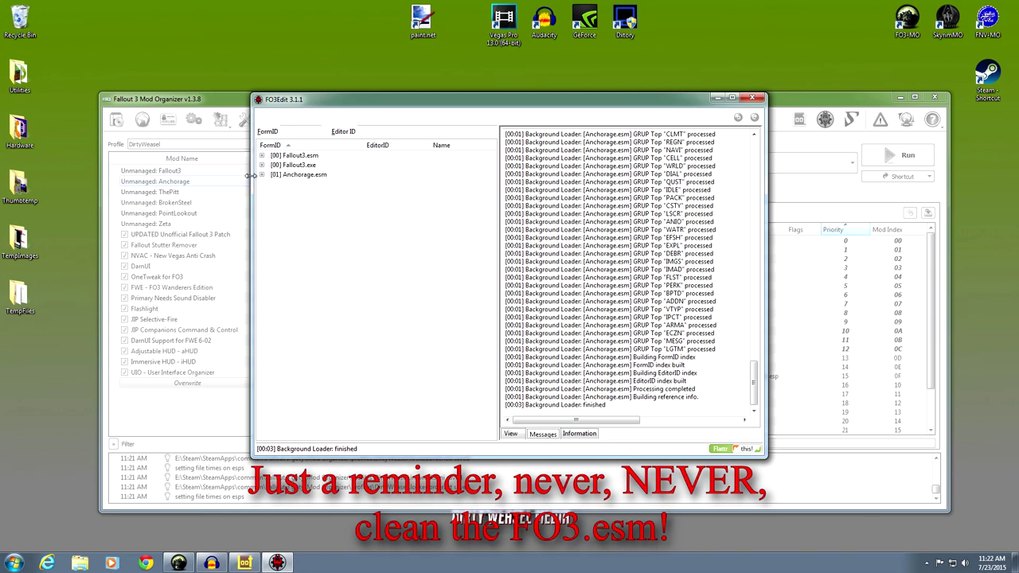
double_click(298, 175)
scroll(366, 241, down, 5)
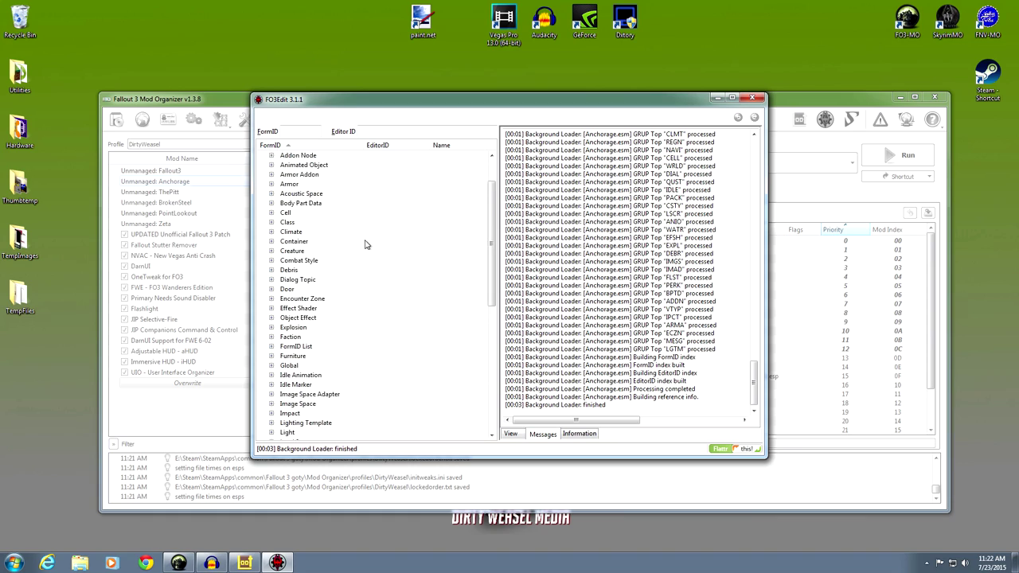
scroll(366, 241, up, 5)
scroll(366, 241, up, 1)
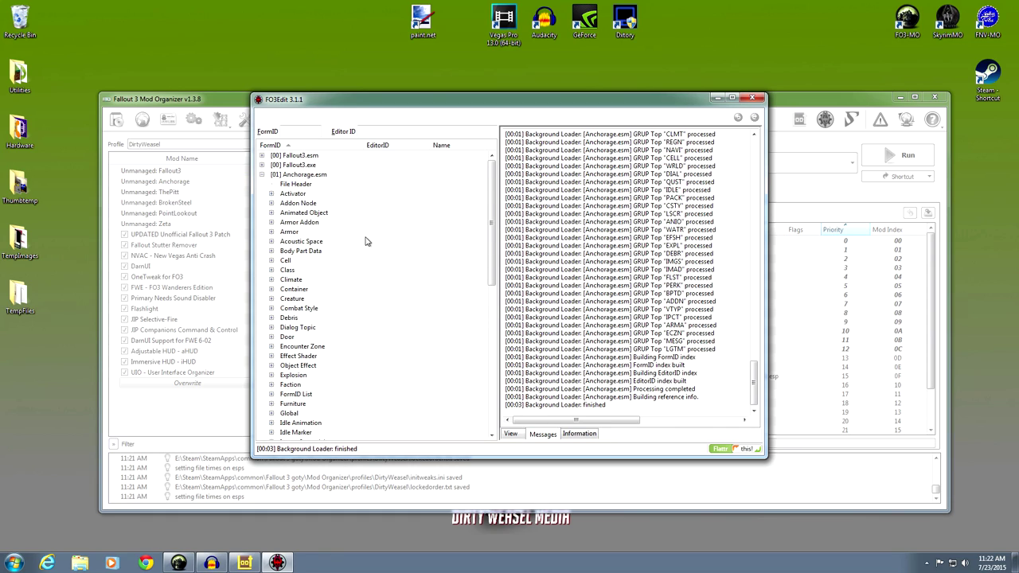
click(262, 175)
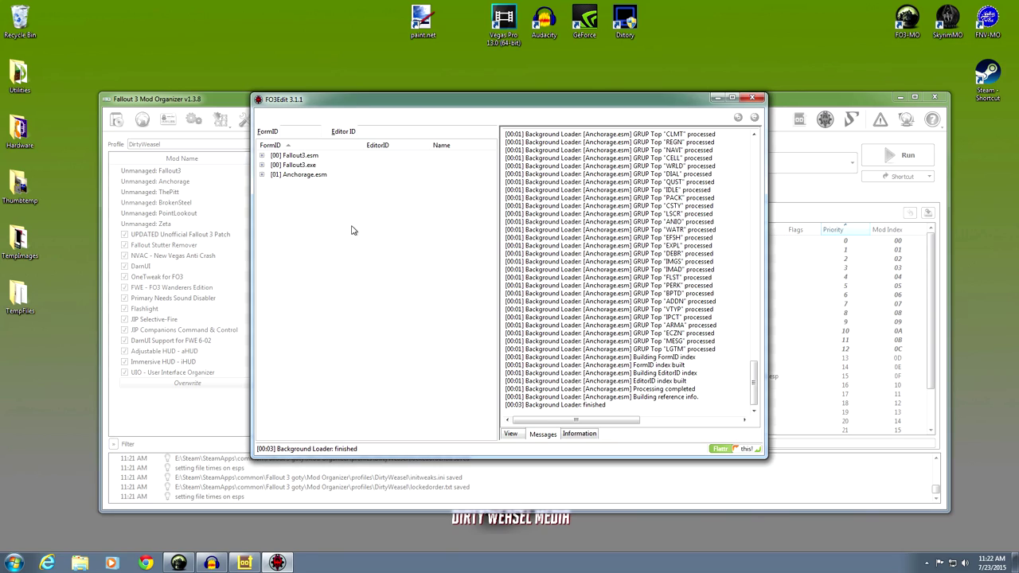
Step: Apply Filter for Cleaning to Anchorage.esm and wait until filtering is done
right_click(303, 176)
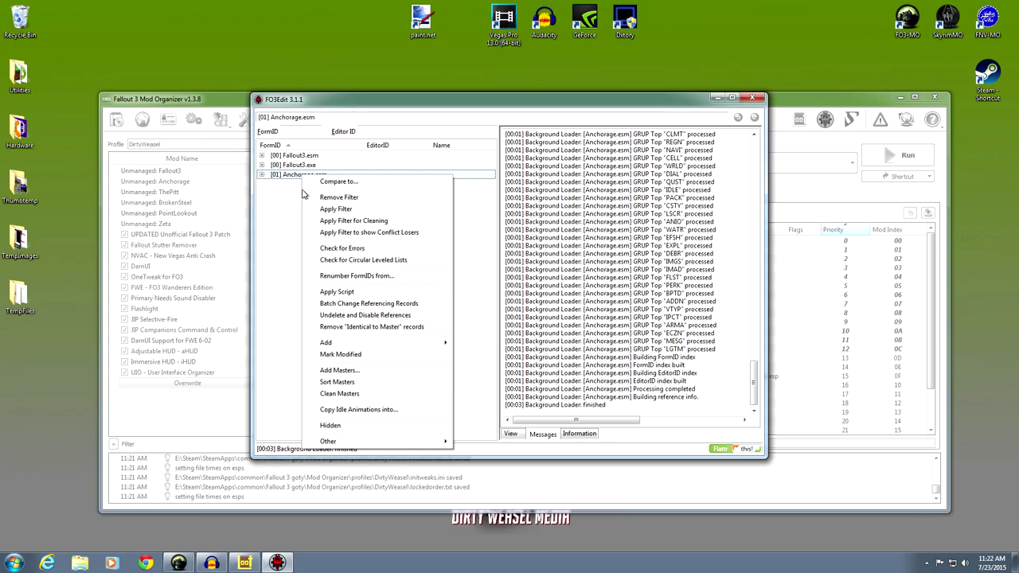
click(350, 226)
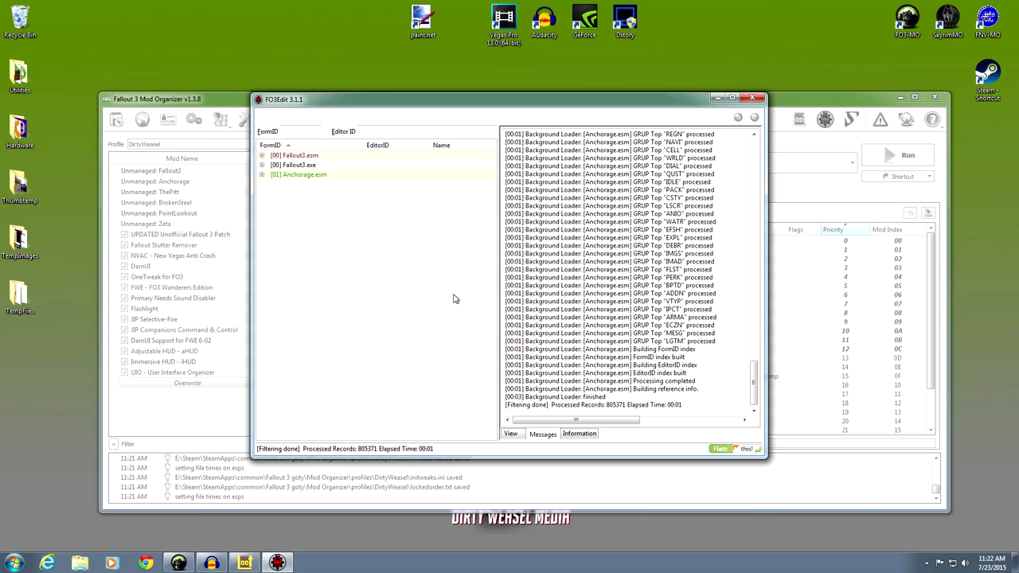
click(305, 175)
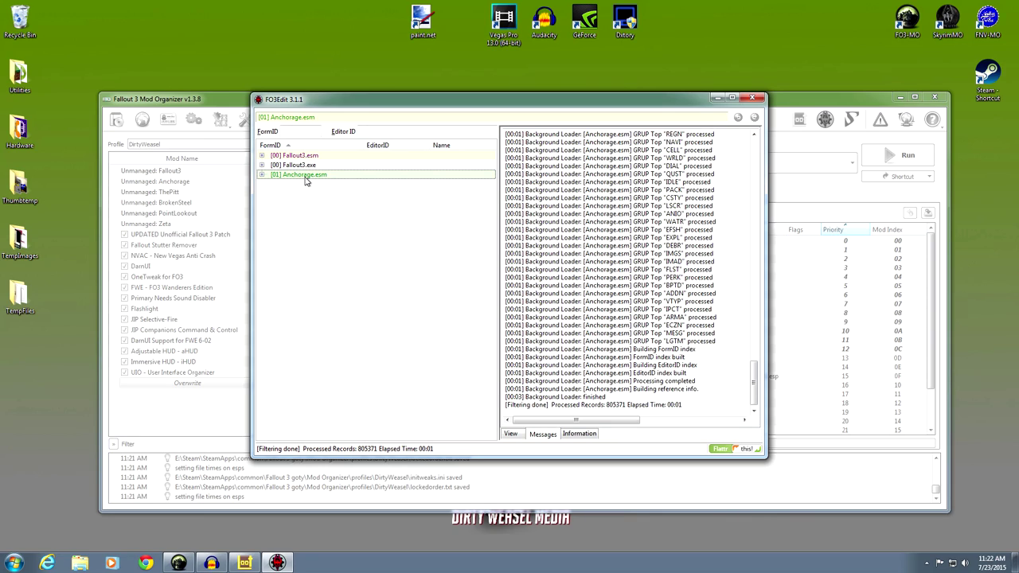
right_click(306, 180)
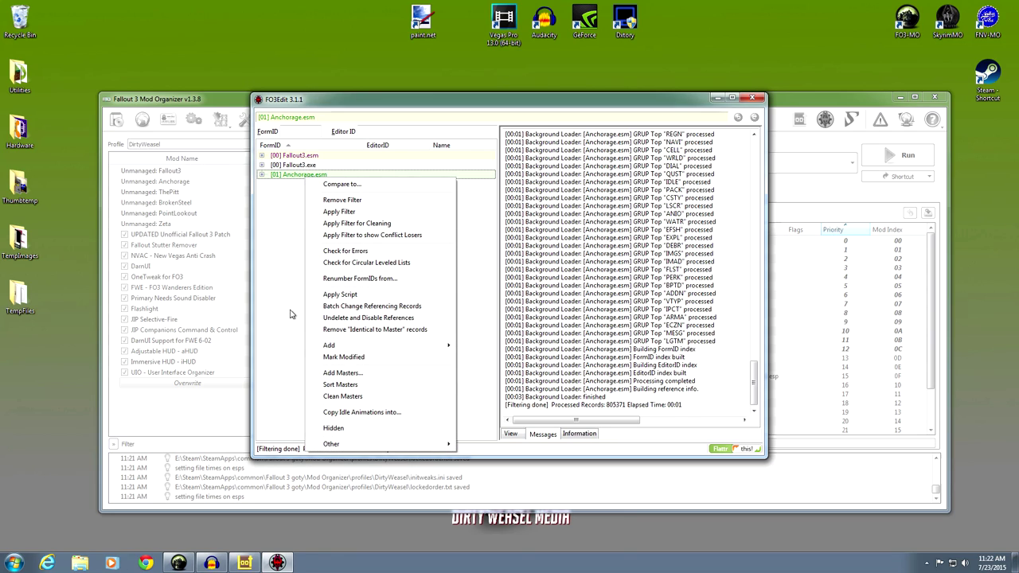
click(246, 563)
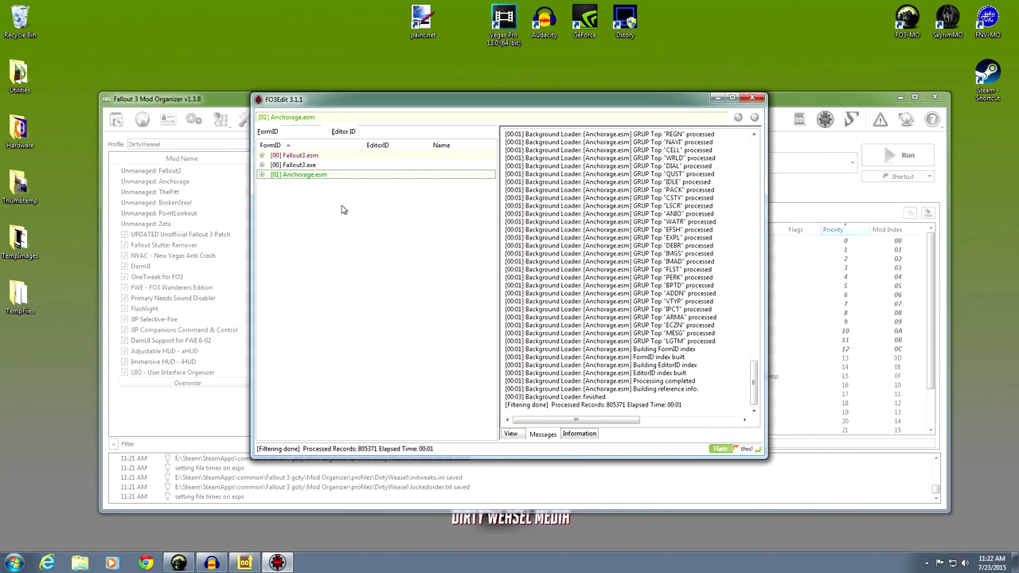
Step: Remove the 54 Identical to Master records from Anchorage.esm, confirming the edit, and check the log
right_click(336, 177)
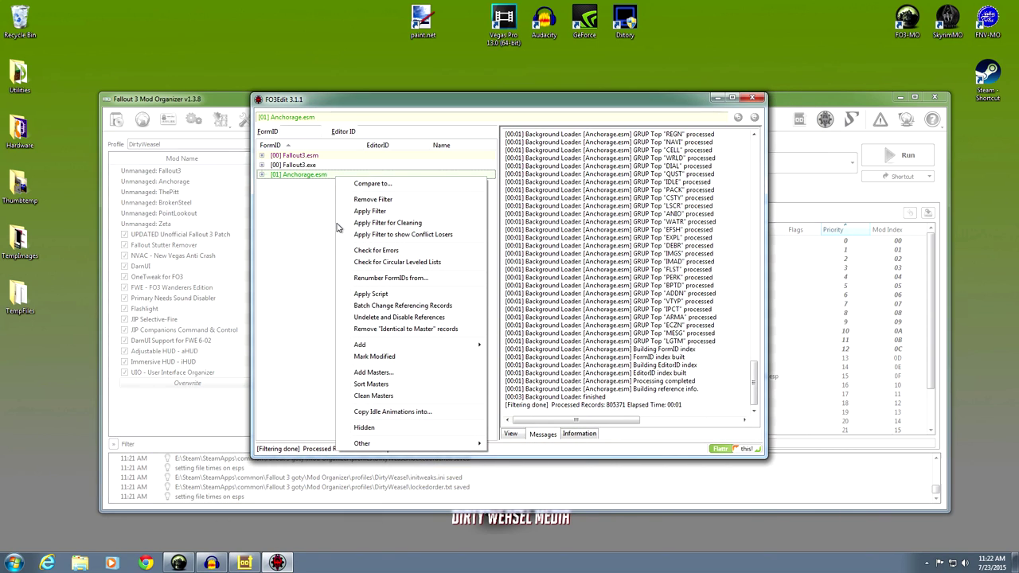
click(393, 334)
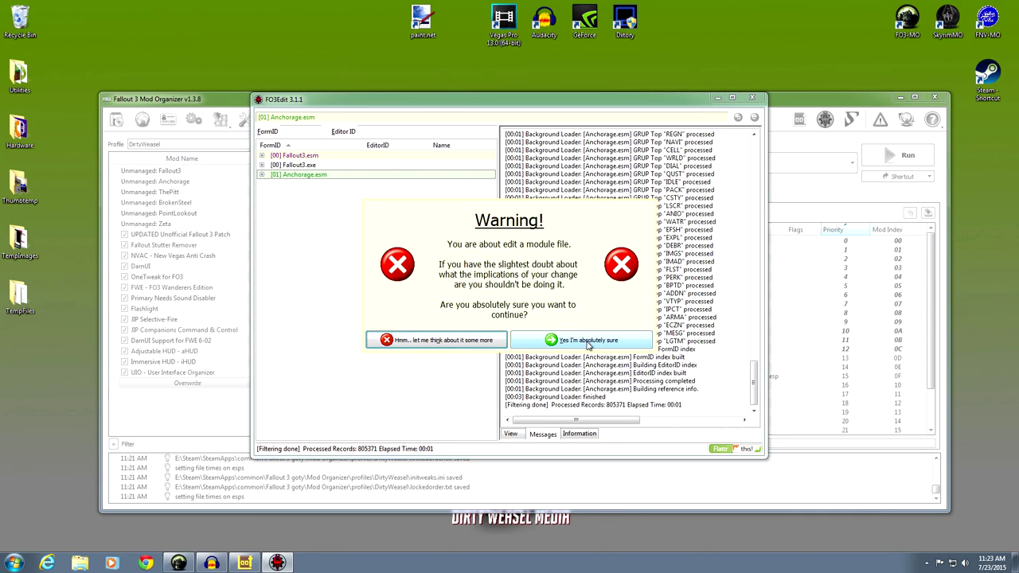
click(588, 341)
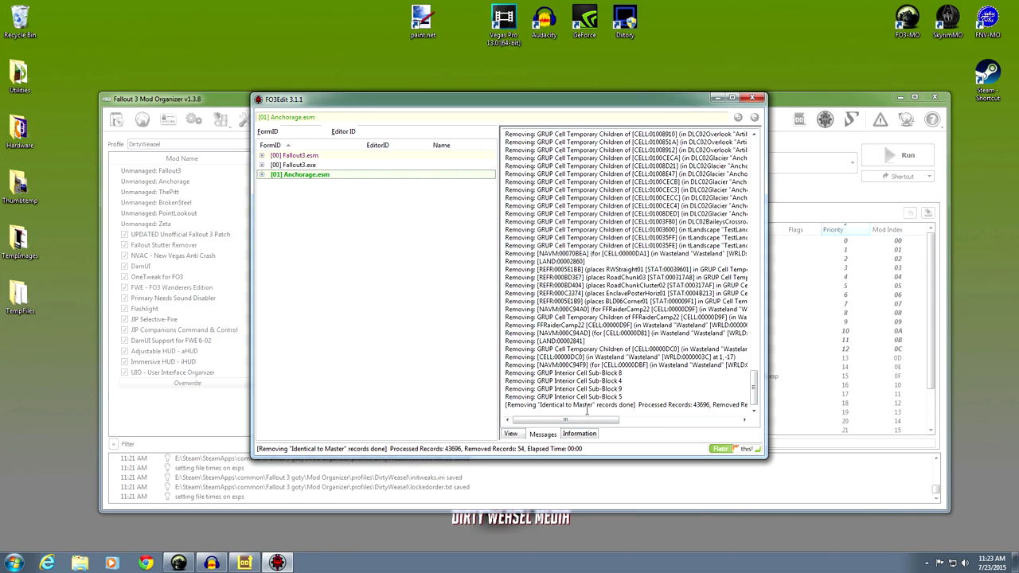
drag(597, 417, 649, 422)
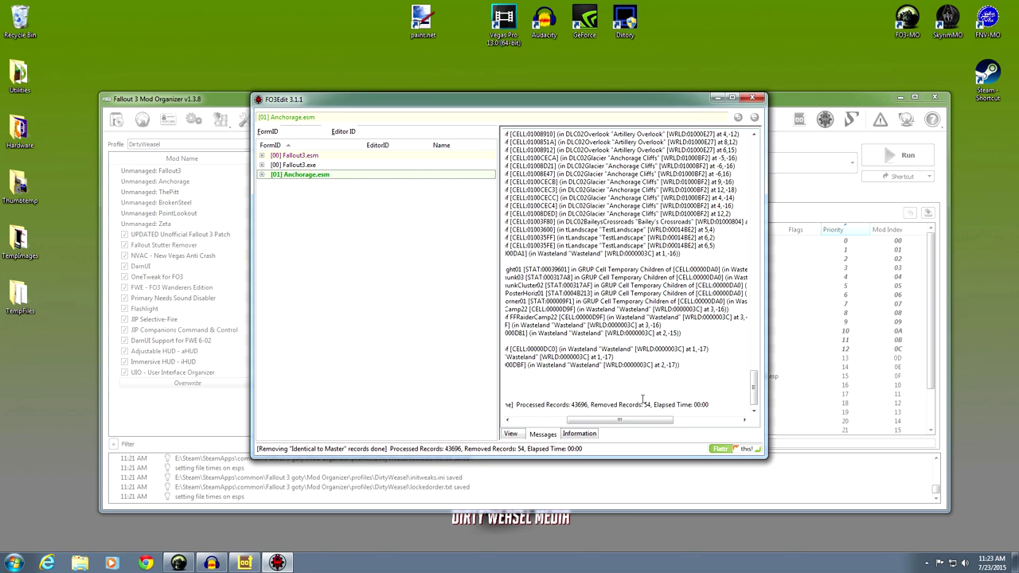
drag(637, 421, 579, 426)
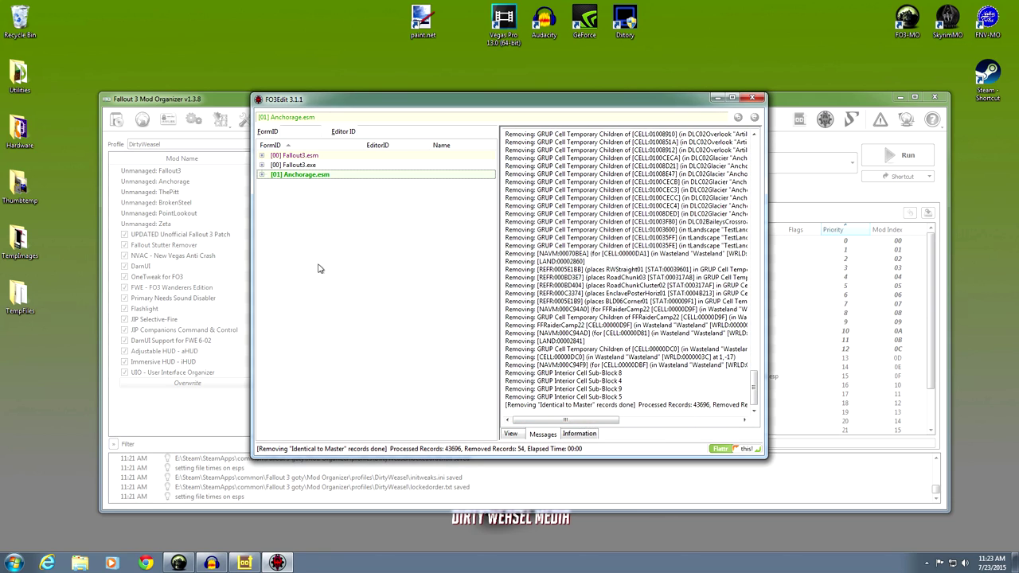
Step: Undelete and disable Anchorage.esm's 10 deleted references and confirm the count in the Messages log
right_click(301, 179)
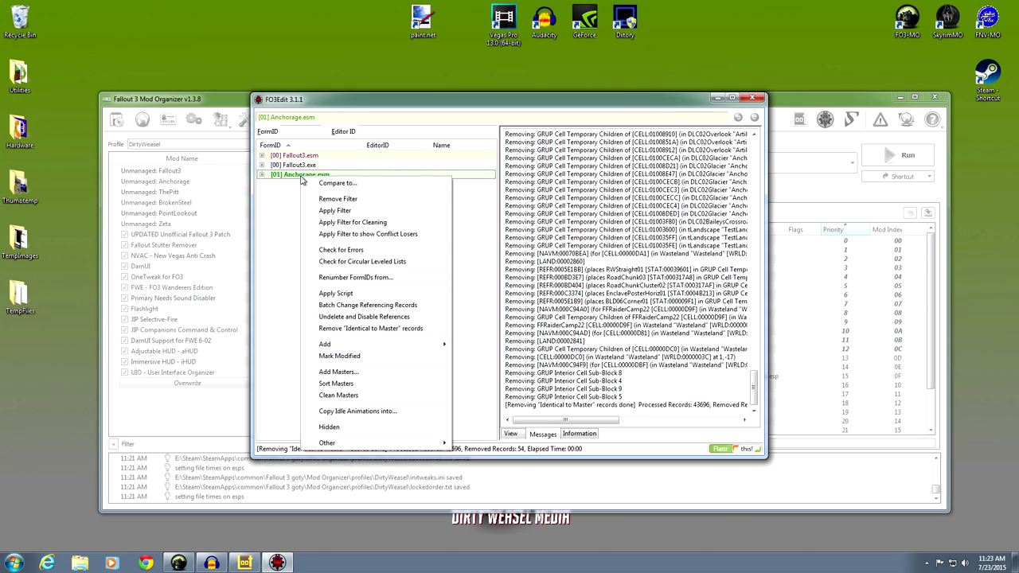
click(326, 318)
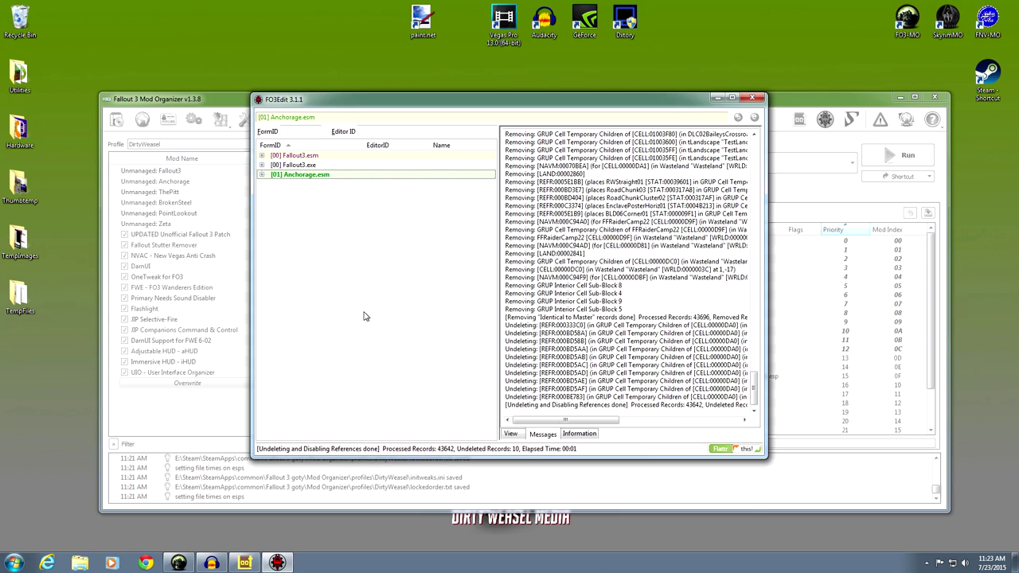
drag(548, 421, 610, 421)
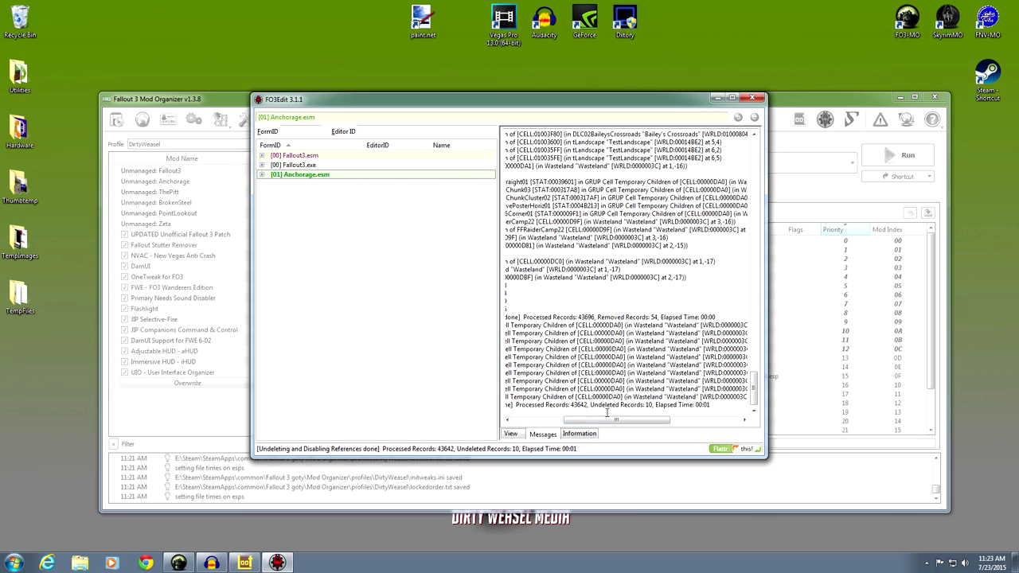
drag(590, 404, 653, 405)
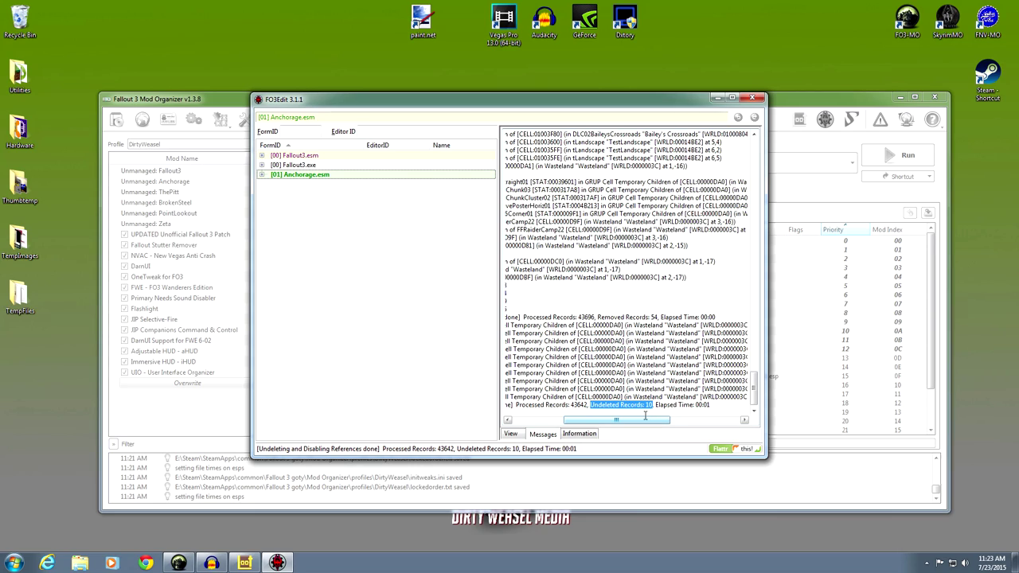
click(429, 300)
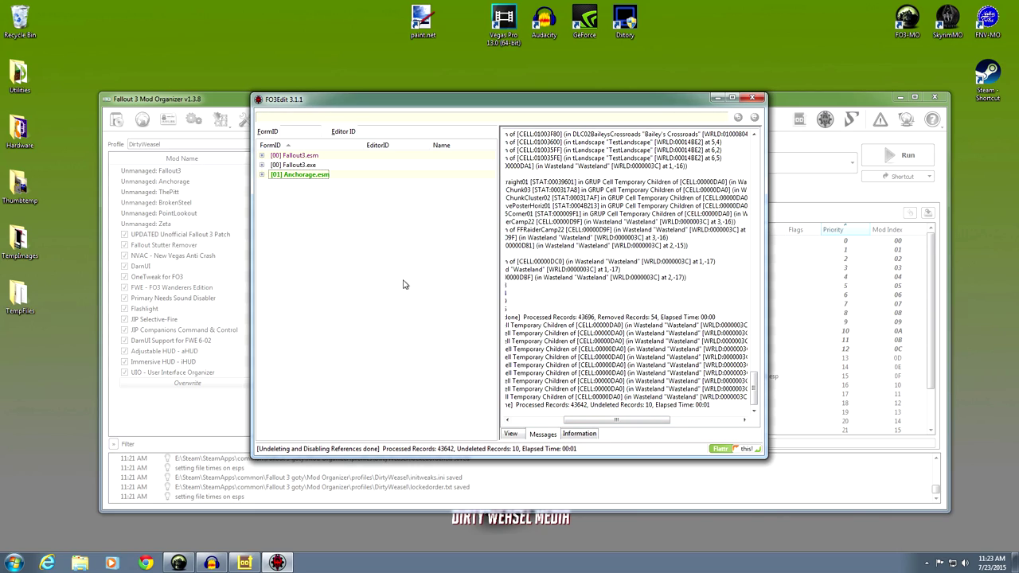